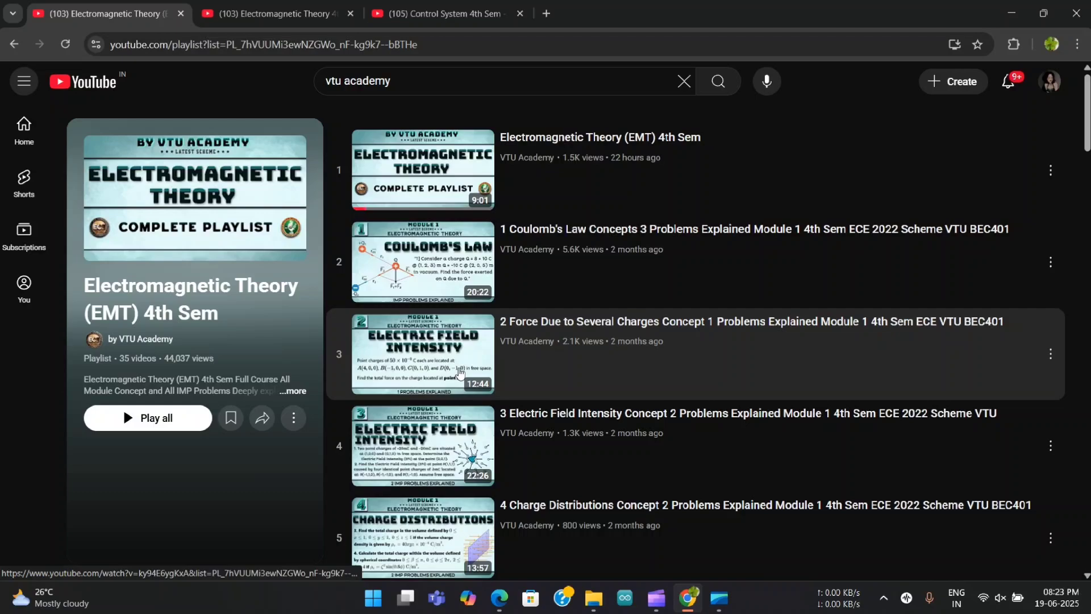
scroll(458, 290, "down", 3)
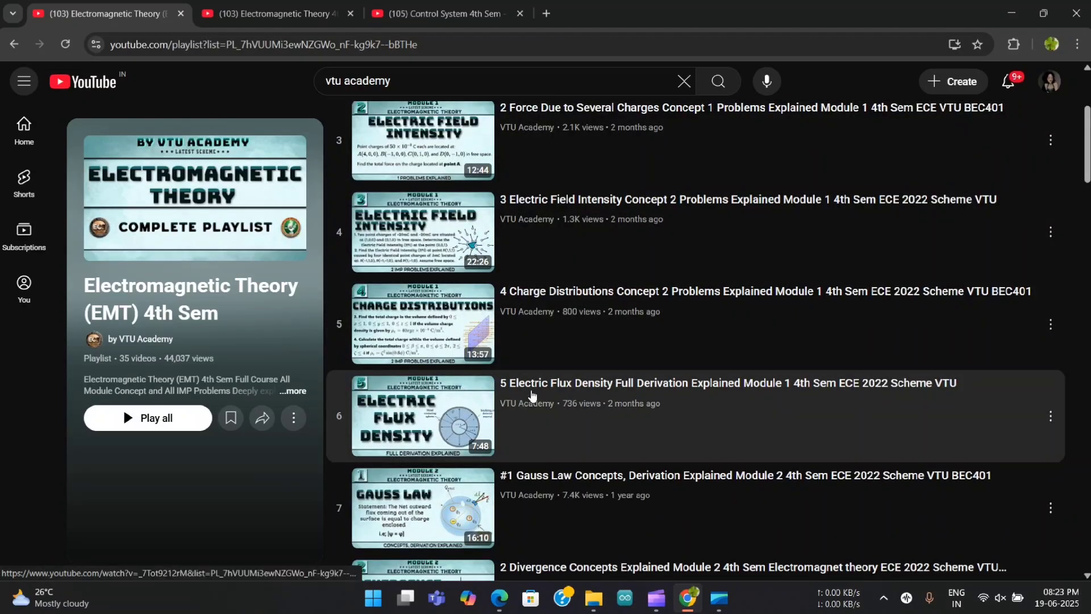
scroll(477, 401, "down", 10)
scroll(512, 396, "down", 6)
scroll(524, 395, "down", 5)
scroll(524, 395, "down", 5)
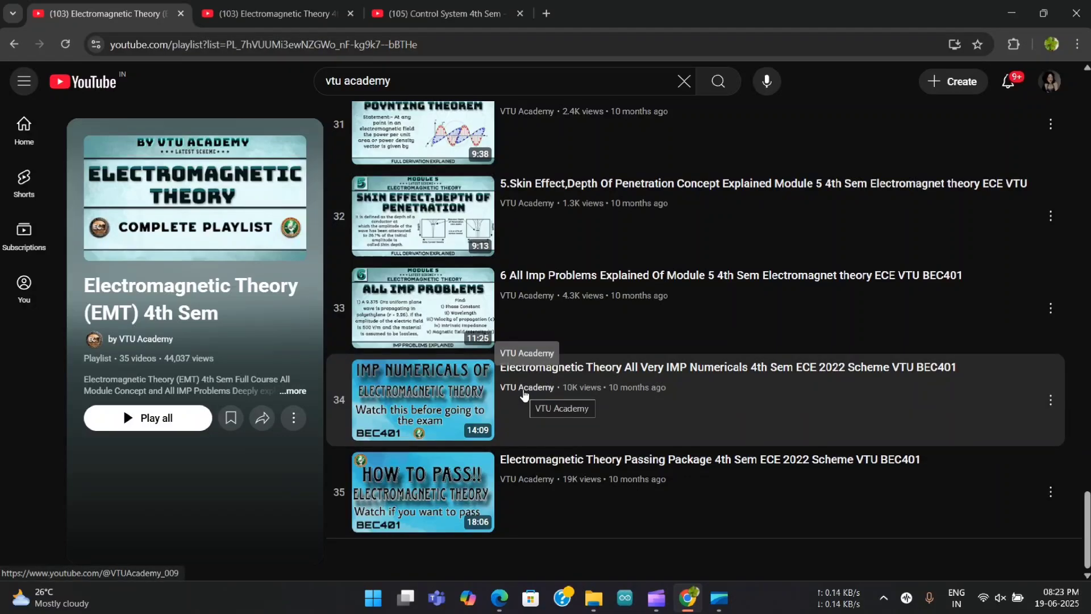
scroll(523, 394, "up", 4)
scroll(524, 395, "up", 7)
scroll(525, 393, "up", 15)
scroll(525, 394, "up", 5)
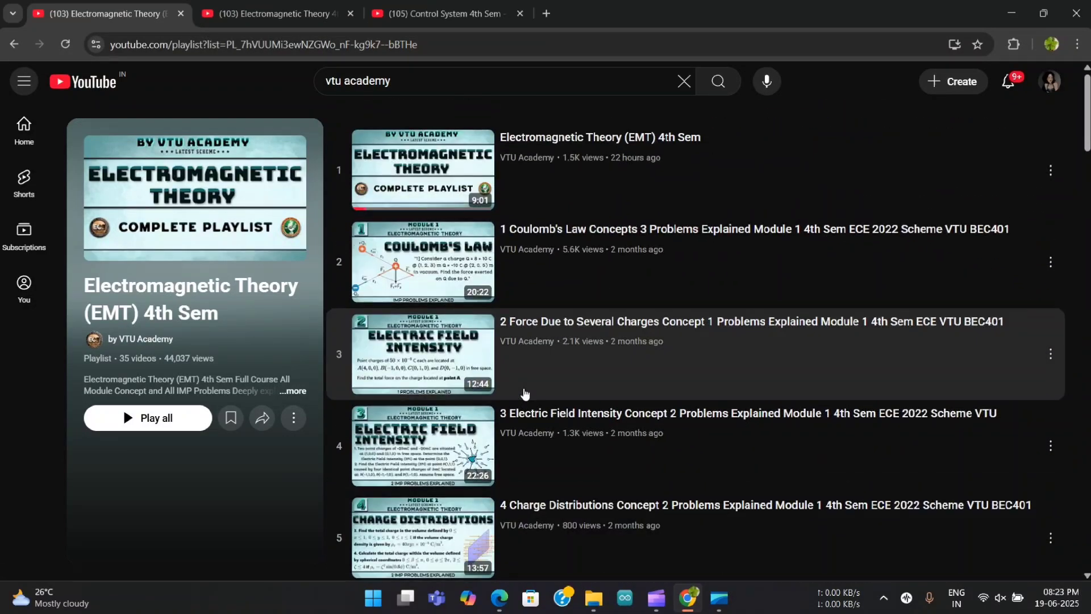
key("ctrl+3")
scroll(550, 296, "down", 3)
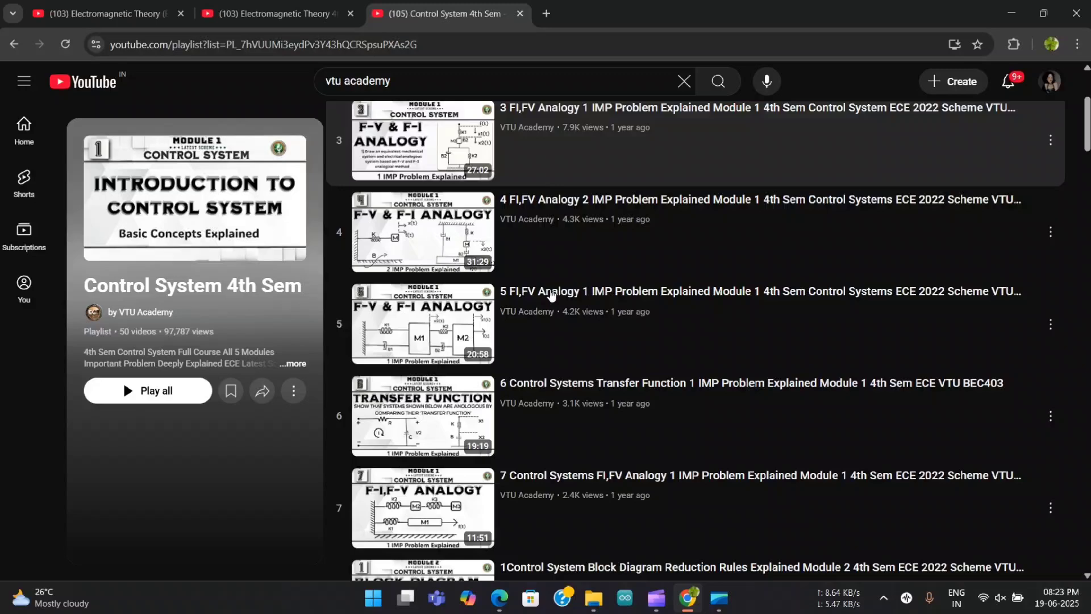
scroll(546, 298, "down", 3)
scroll(538, 305, "down", 3)
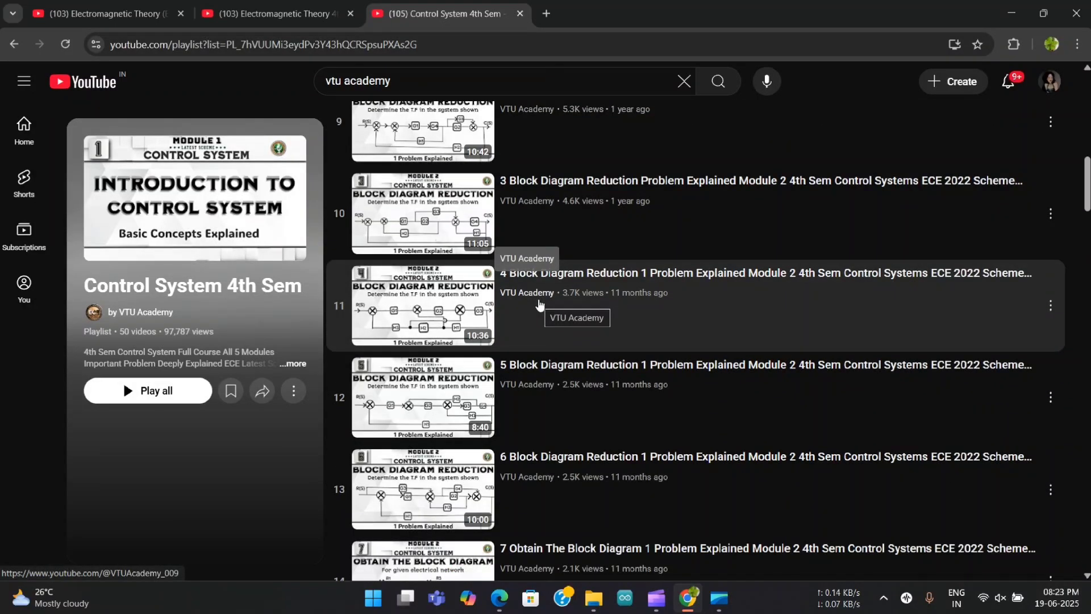
scroll(537, 305, "down", 3)
scroll(538, 305, "down", 7)
scroll(537, 305, "down", 3)
scroll(537, 305, "down", 4)
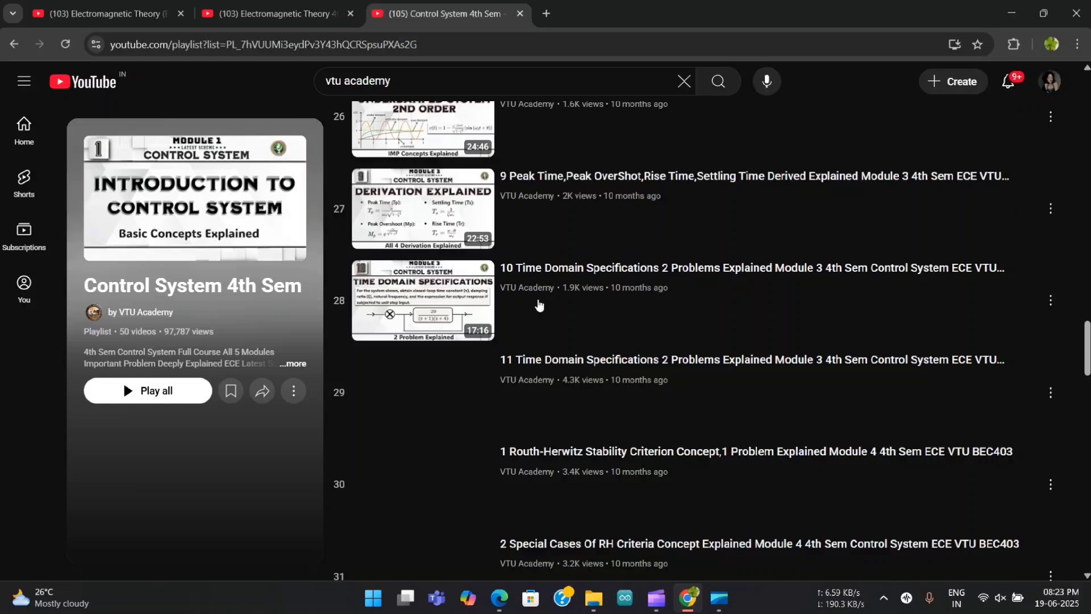
scroll(538, 305, "down", 3)
left_click(120, 9)
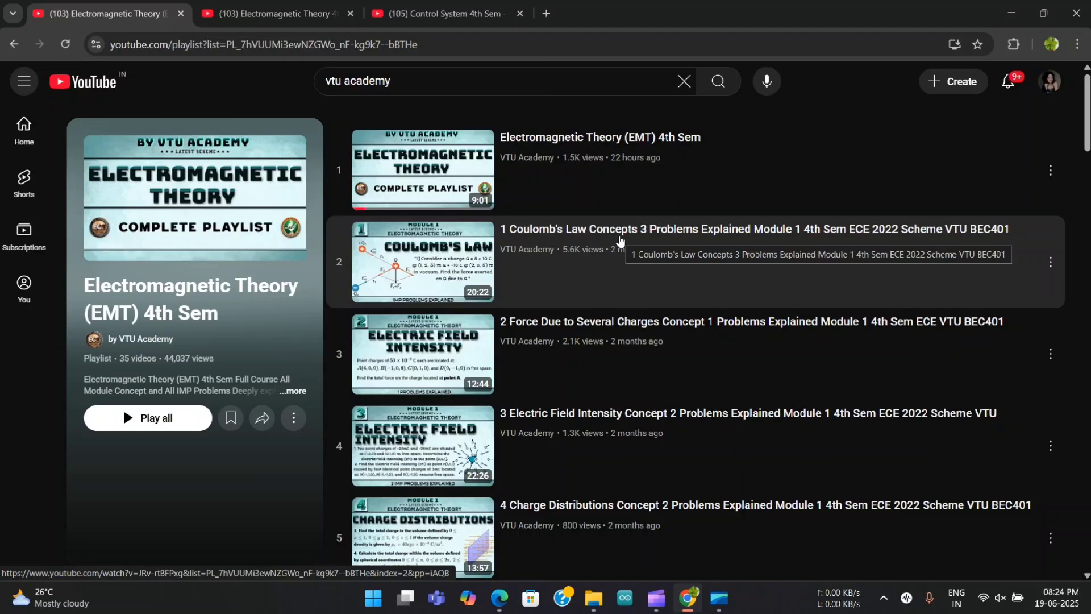
- View the EMT model paper playlist, then go back to the EMT 4th Sem playlist
left_click(281, 14)
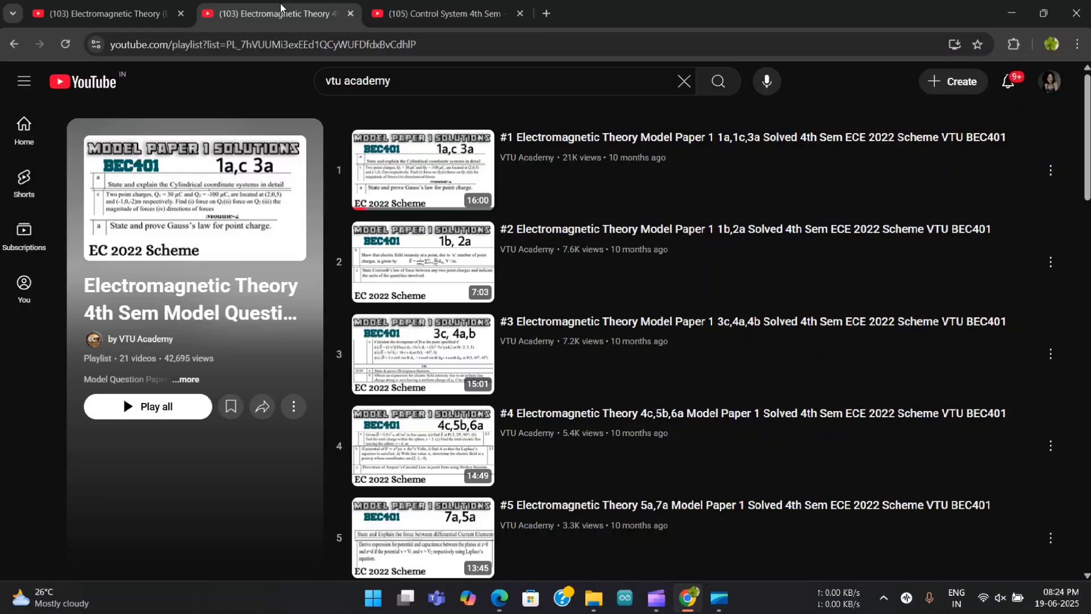
scroll(495, 356, "down", 5)
scroll(494, 356, "down", 4)
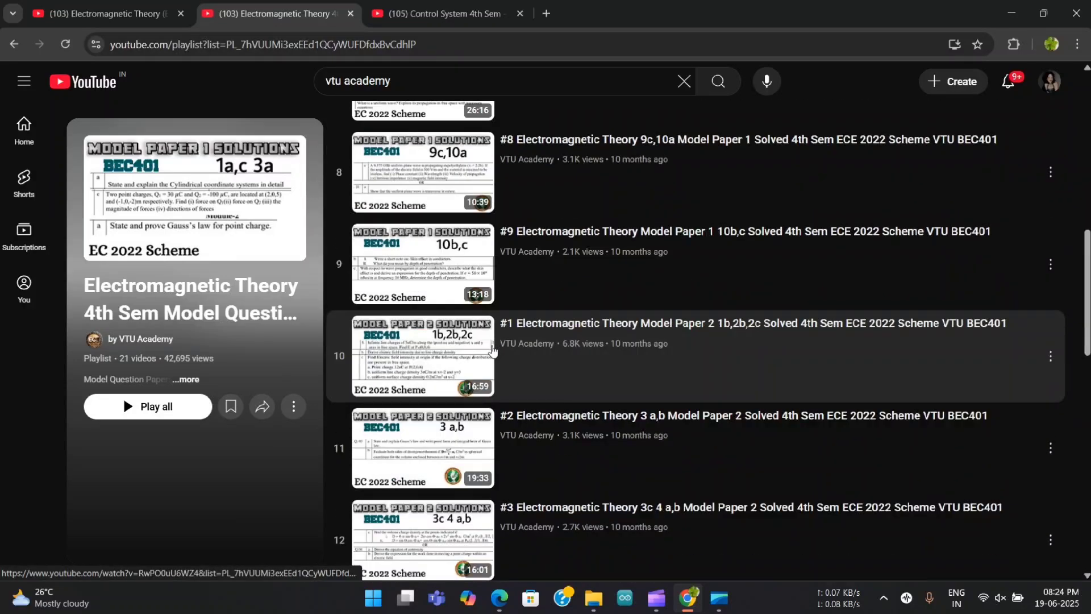
scroll(494, 350, "down", 5)
scroll(493, 350, "down", 5)
scroll(427, 332, "down", 1)
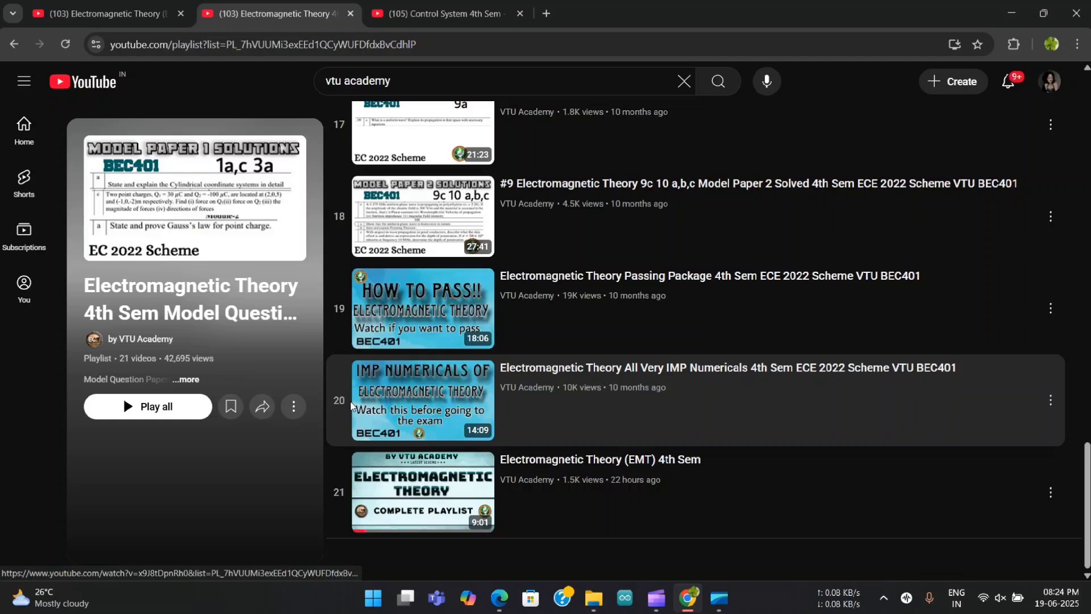
left_click(106, 13)
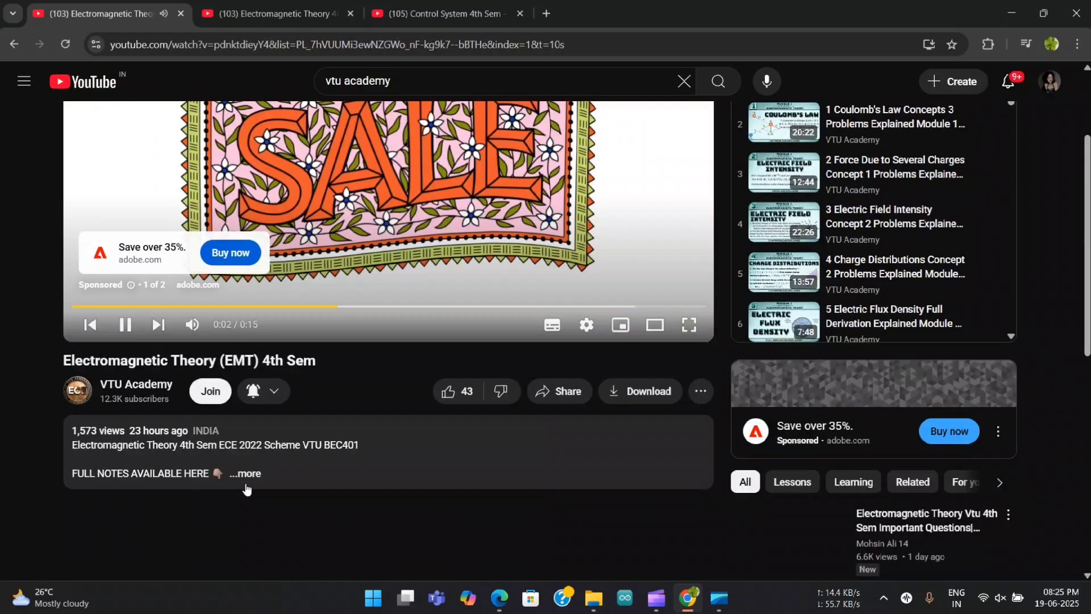
- Follow the description's Drive link, open 'Notes 2 (My notes)', then return to the Electromagnetic theory folder
left_click(245, 488)
scroll(246, 476, "down", 2)
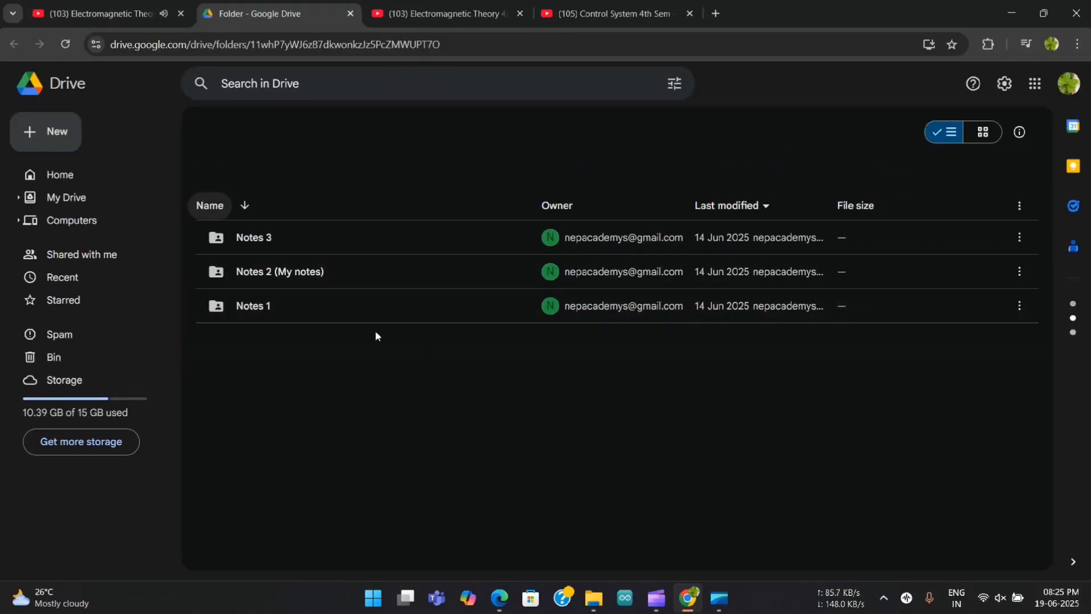
left_click(325, 277)
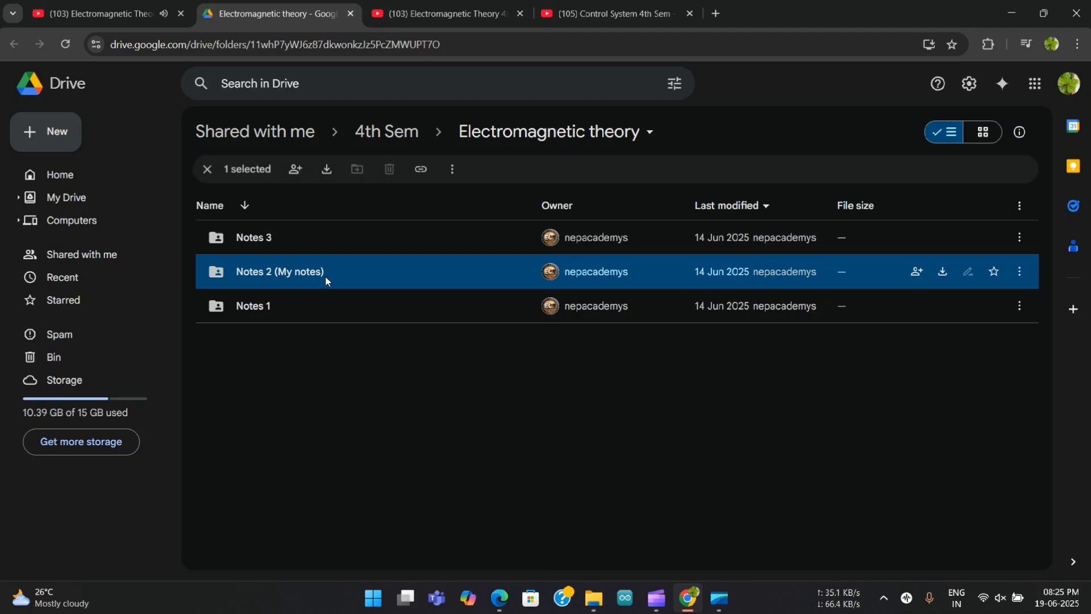
double_click(325, 275)
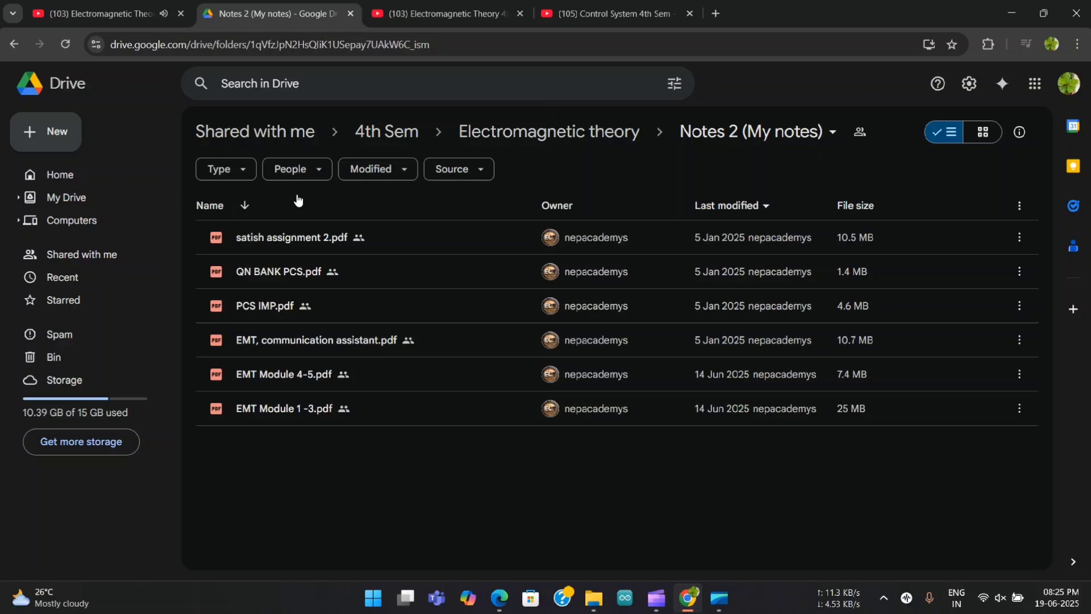
left_click(9, 47)
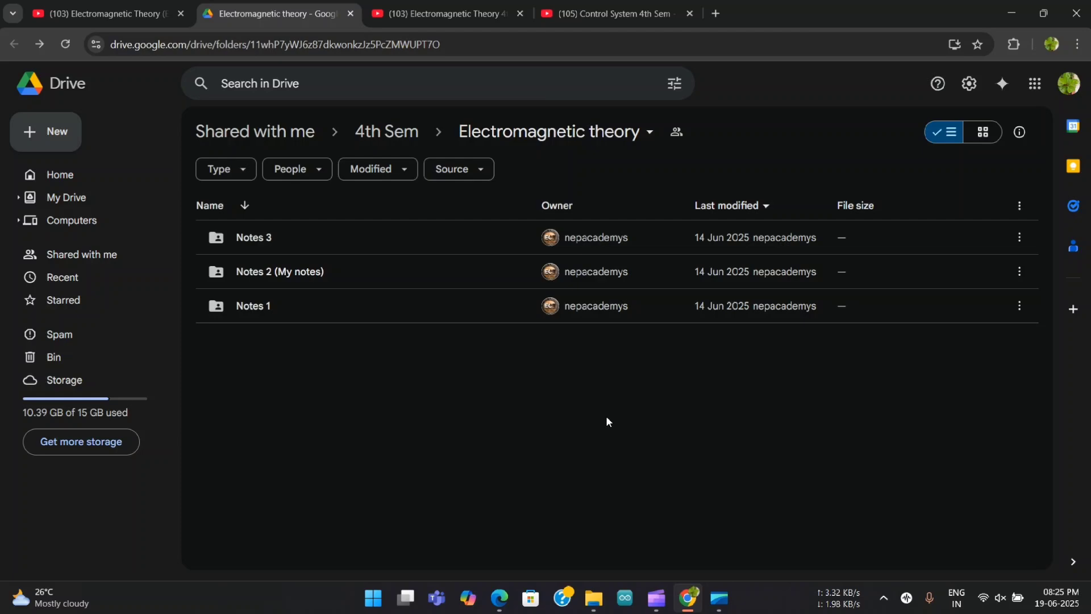
- Back on the EMT video, open its full playlist page and close the floating miniplayer
left_click(102, 14)
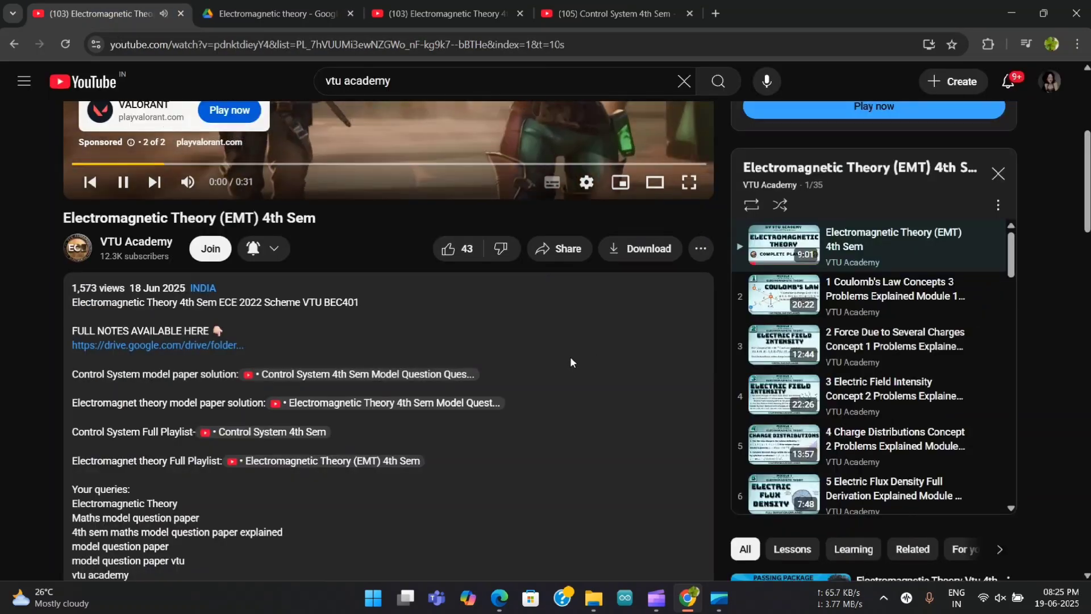
left_click(840, 169)
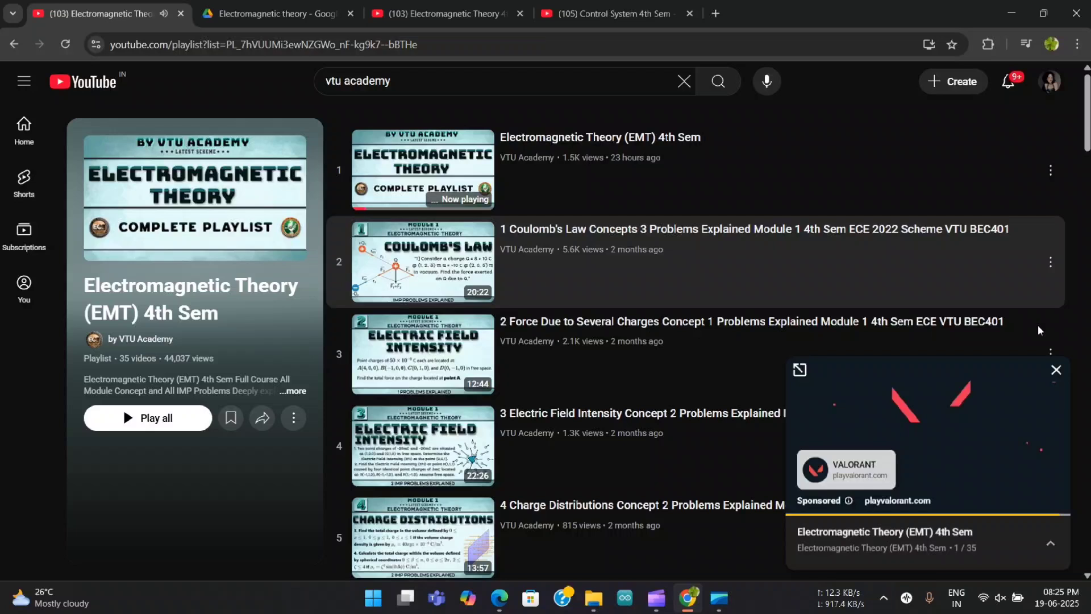
left_click(1055, 370)
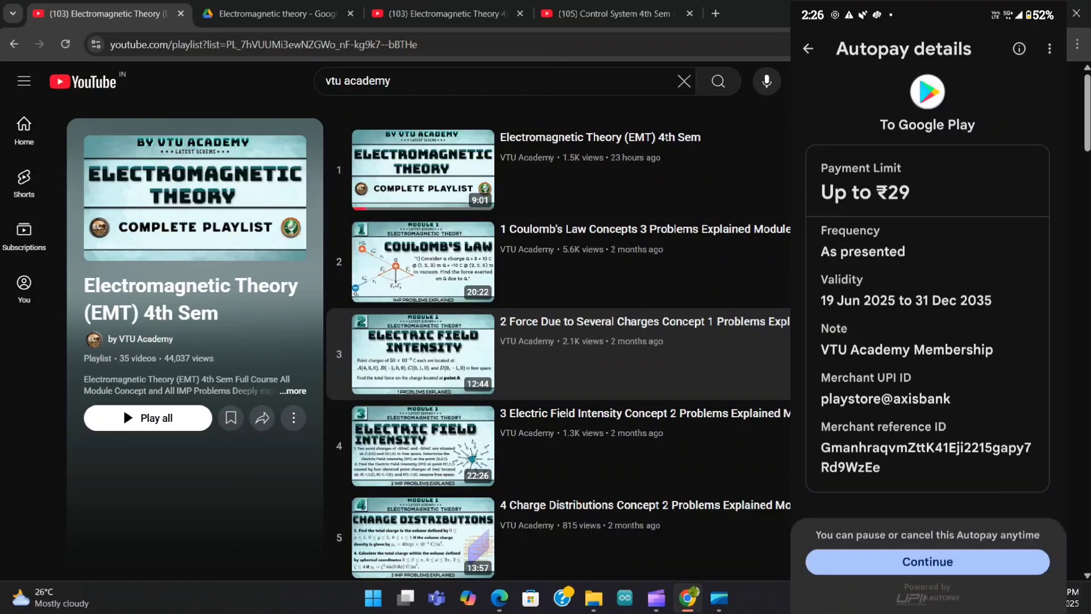
- Set up the ₹29 VTU Academy Membership autopay and dismiss all three location prompts
left_click(928, 561)
left_click(927, 563)
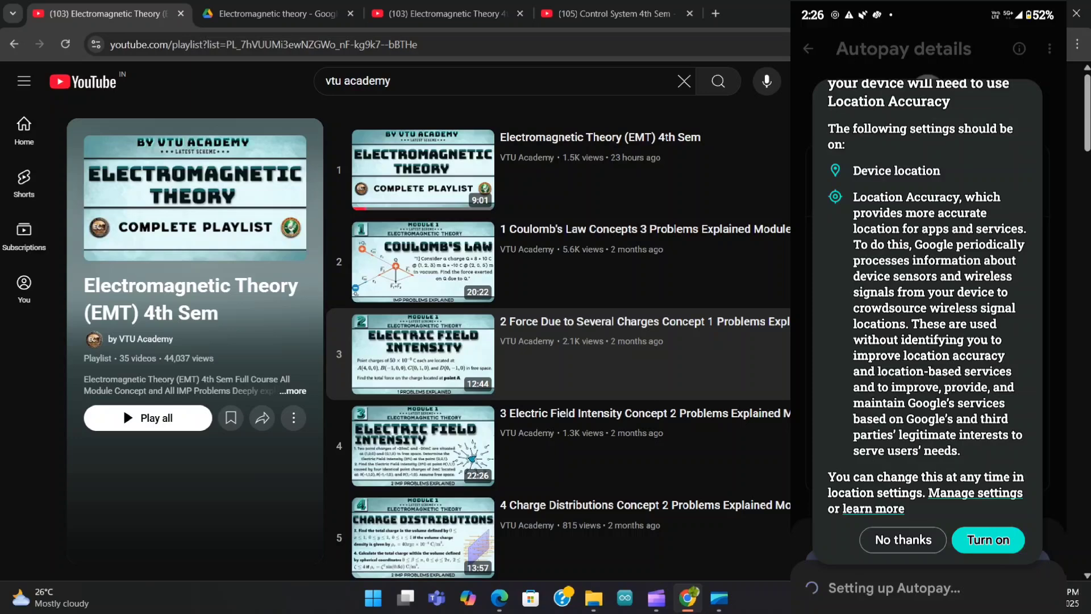
left_click(903, 539)
left_click(979, 387)
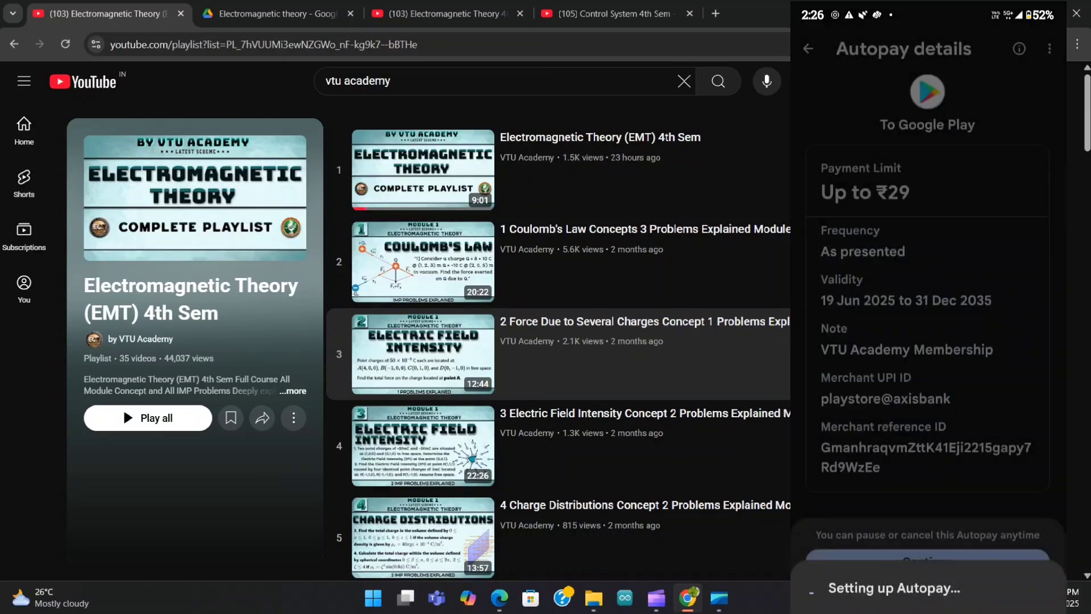
left_click(894, 384)
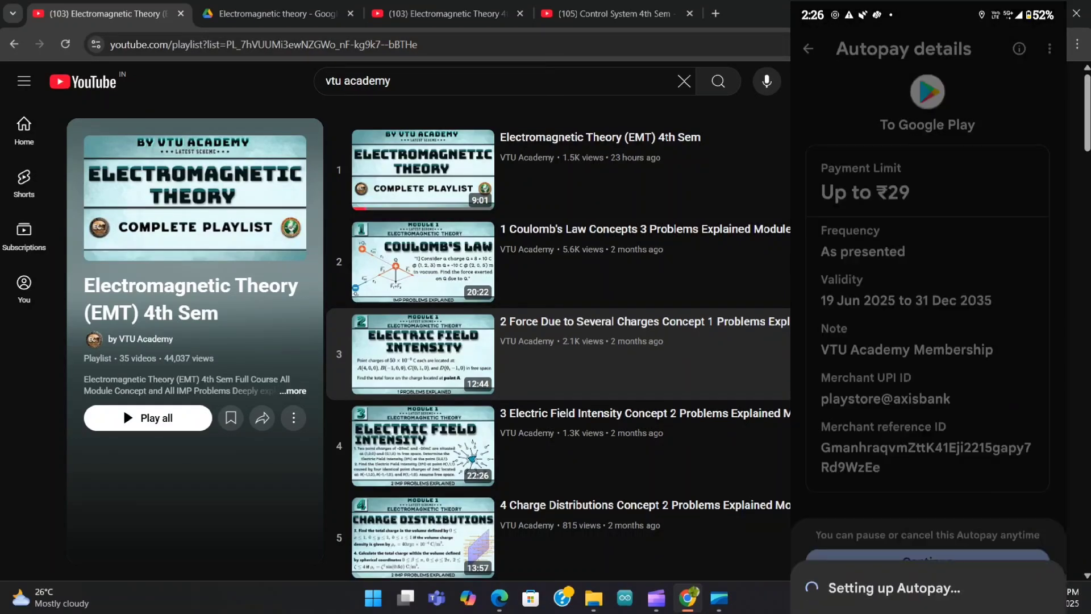